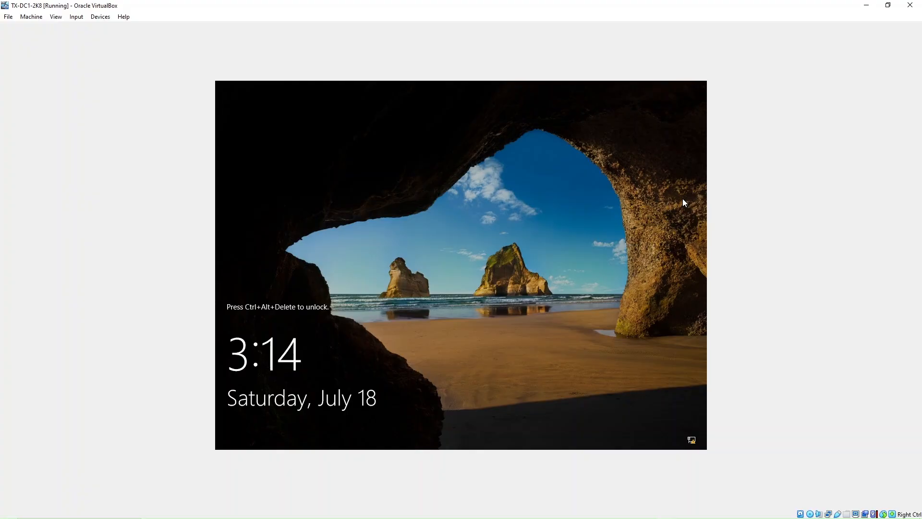
Step: Send Ctrl-Alt-Del to the VM through Input > Keyboard to bring up the sign-in prompt
{"action": "left_click", "coordinate": [76, 17]}
{"action": "mouse_move", "coordinate": [80, 31]}
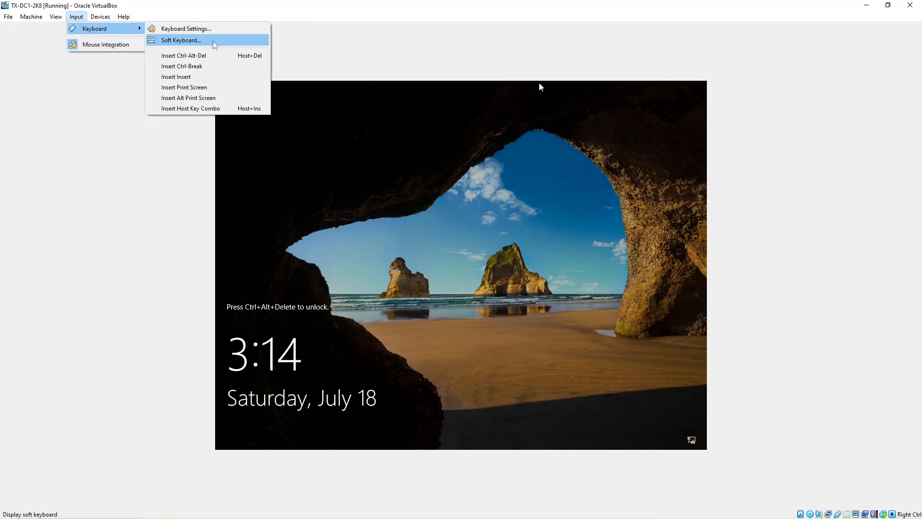
{"action": "left_click", "coordinate": [210, 56]}
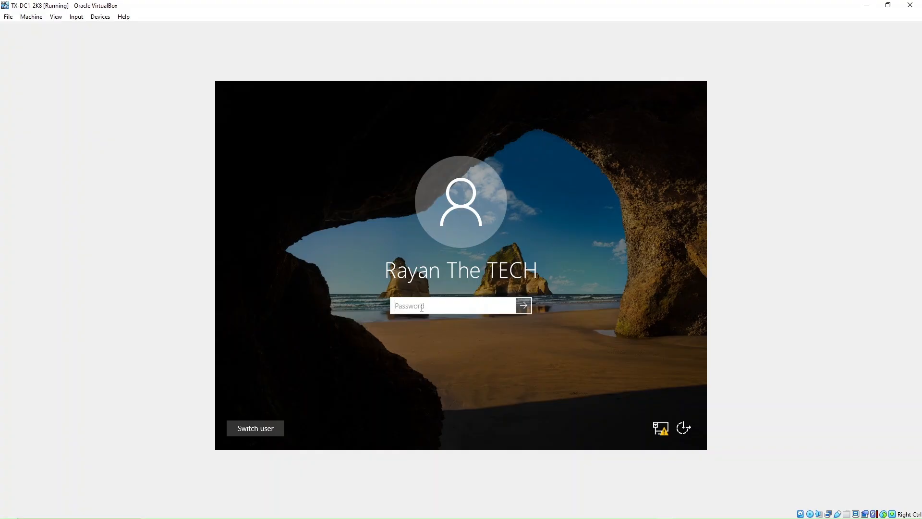
Step: Sign in to the server with the account password, retrying after the first attempt is rejected
{"action": "type", "text": "***********"}
{"action": "key", "text": "Return"}
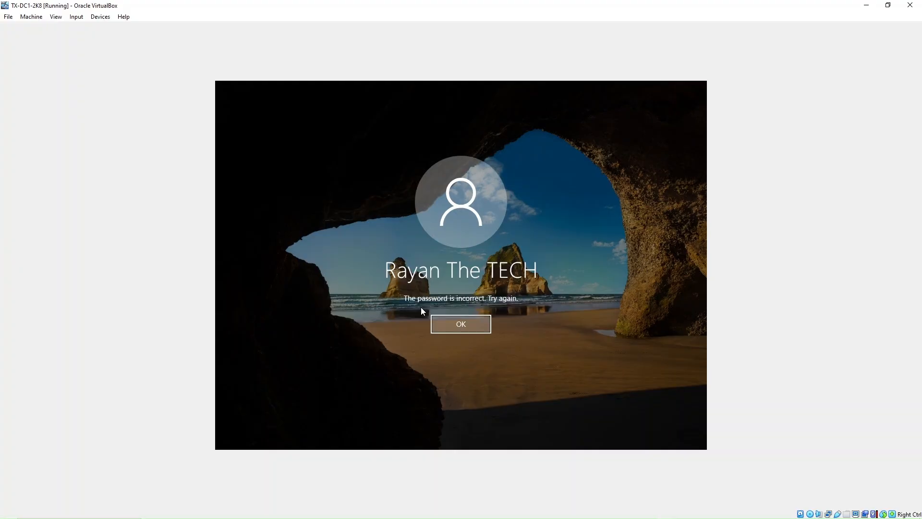
{"action": "left_click", "coordinate": [443, 326]}
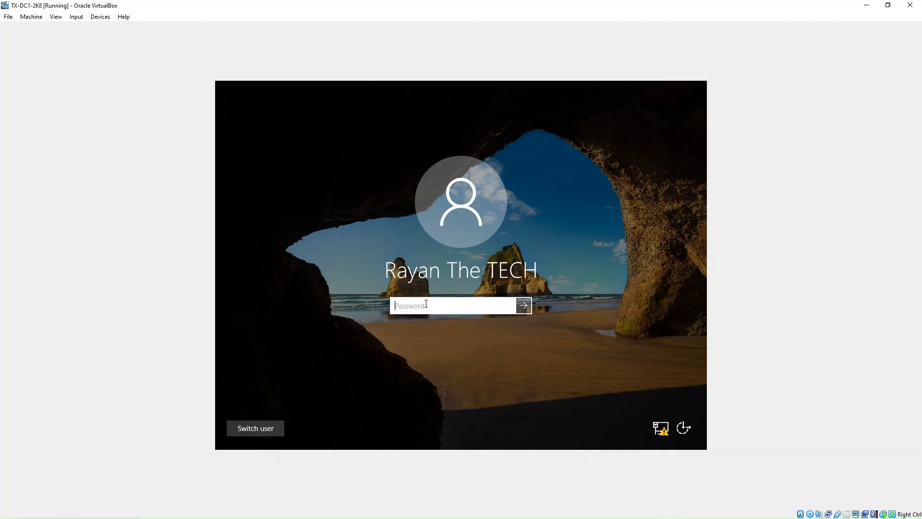
{"action": "type", "text": "••••••••••••"}
{"action": "key", "text": "Return"}
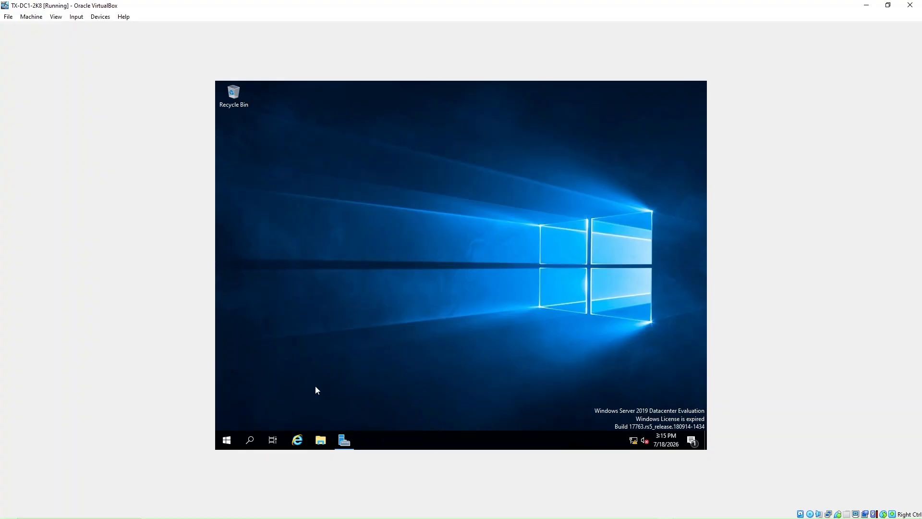
Step: Restore and enlarge Server Manager, then launch Active Directory Users and Computers from Tools
{"action": "left_click", "coordinate": [343, 442]}
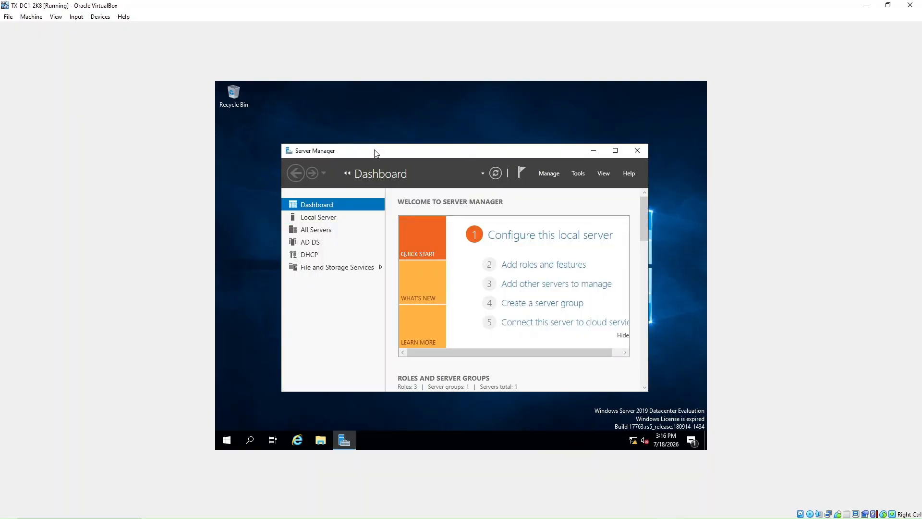
{"action": "left_click", "coordinate": [264, 123]}
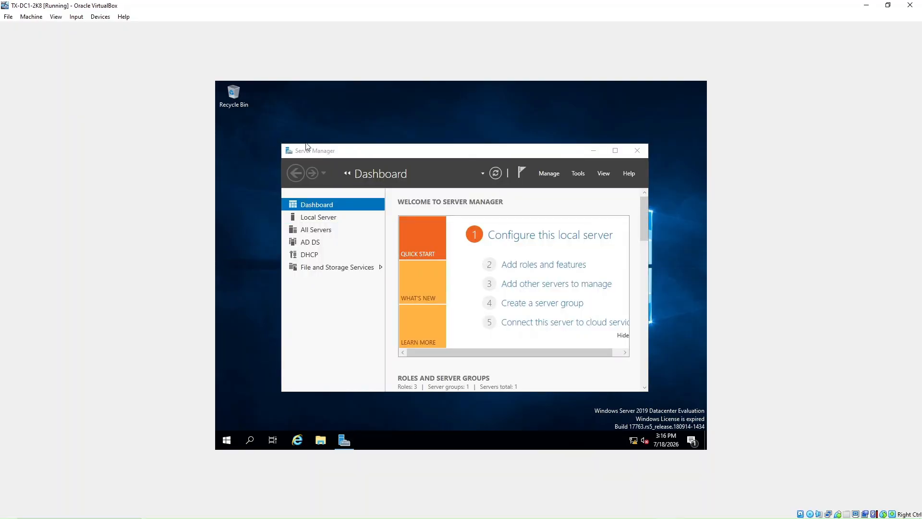
{"action": "left_click_drag", "start_coordinate": [280, 140], "coordinate": [256, 116]}
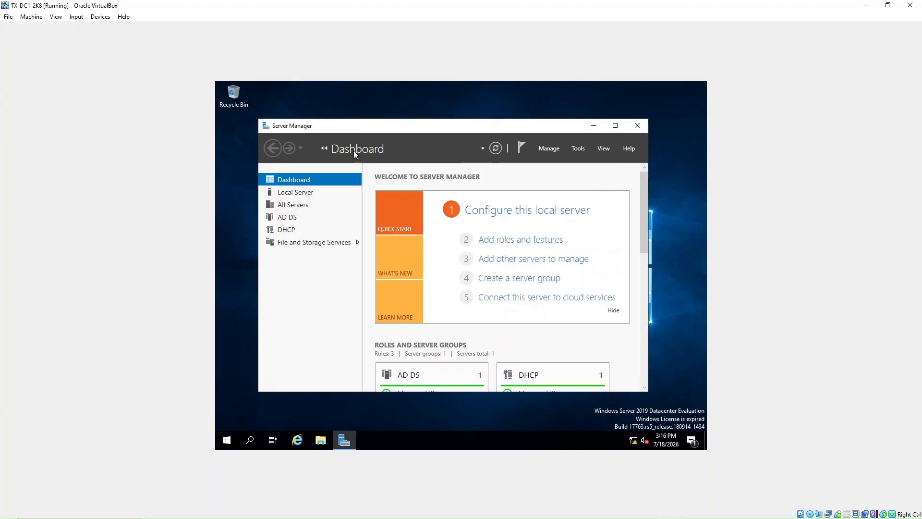
{"action": "left_click", "coordinate": [576, 148]}
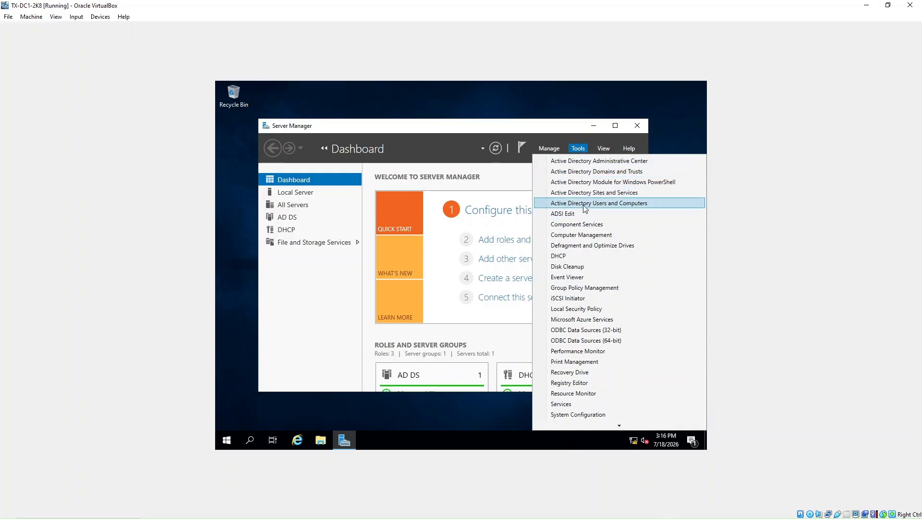
{"action": "left_click", "coordinate": [612, 203]}
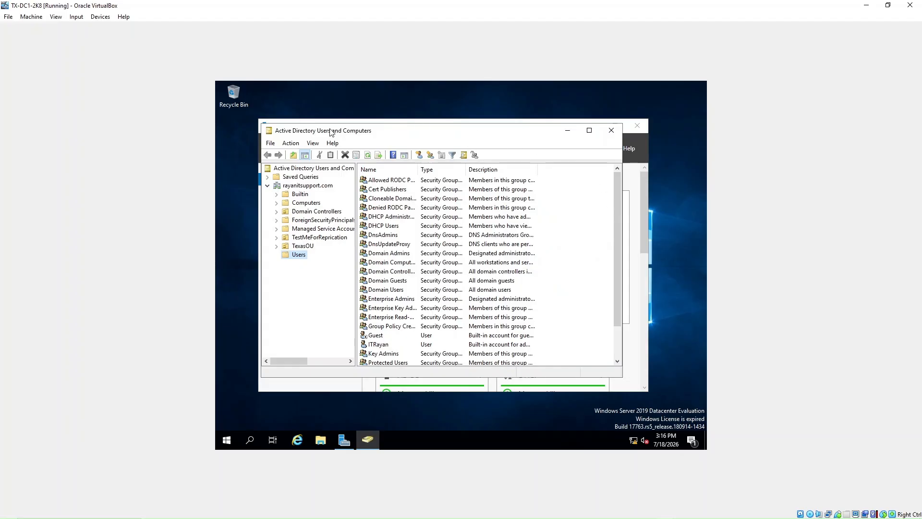
Step: Reposition the directory window, review the Users list and administrator account, then open Windows search
{"action": "left_click_drag", "start_coordinate": [395, 134], "coordinate": [399, 118]}
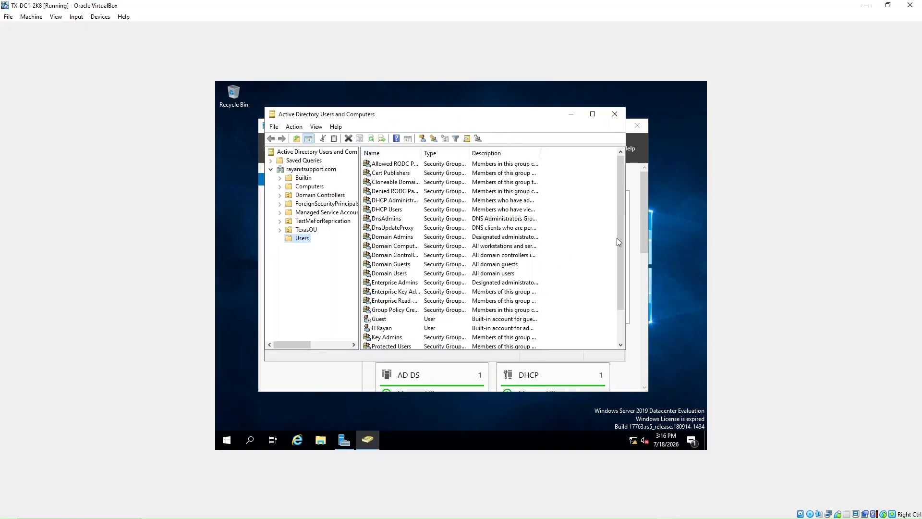
{"action": "left_click_drag", "start_coordinate": [621, 234], "coordinate": [618, 266]}
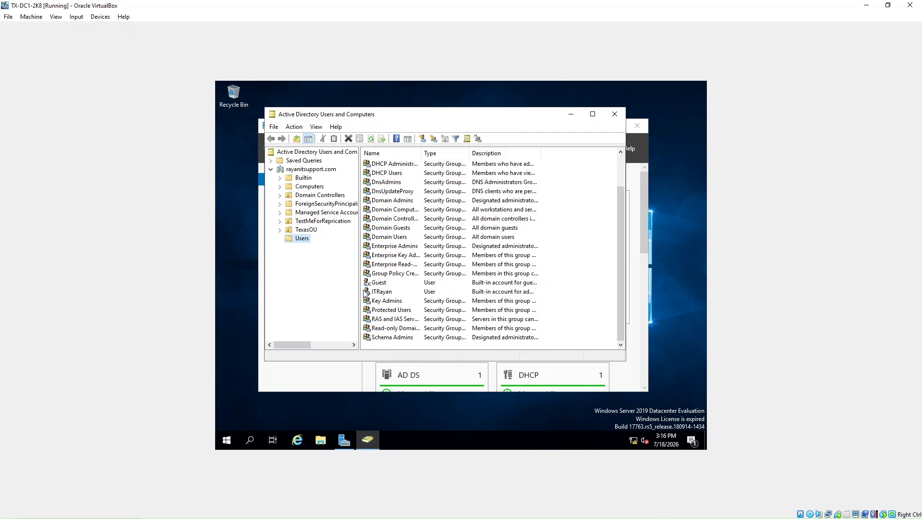
{"action": "left_click", "coordinate": [380, 293]}
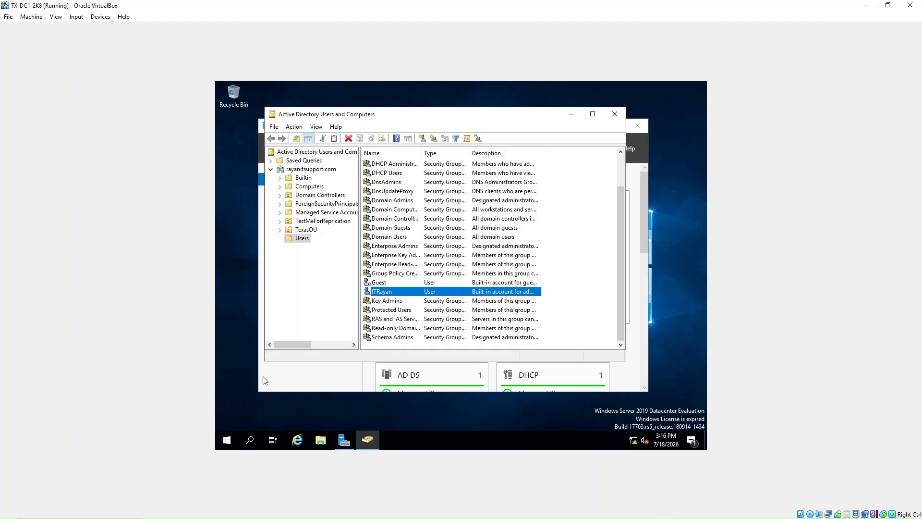
{"action": "left_click", "coordinate": [250, 439]}
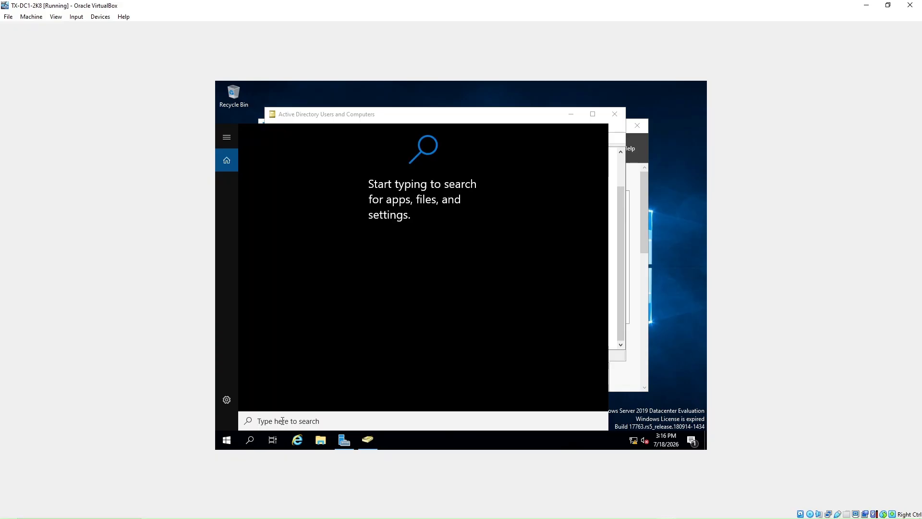
Step: Launch Notepad from search and note the new user's full name above a 'Password' line
{"action": "type", "text": "Note"}
{"action": "key", "text": "Return"}
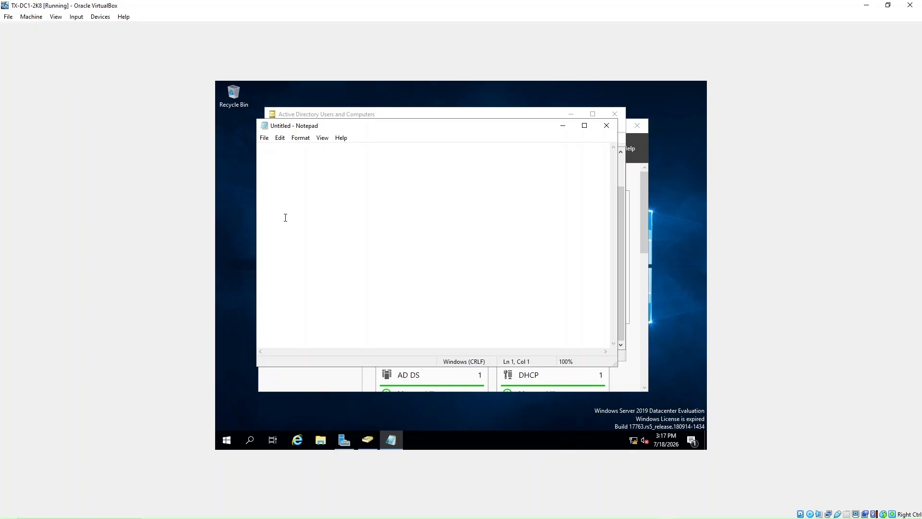
{"action": "type", "text": "Password"}
Step: Bring the directory console forward and open the Users container's context menu, retrying after dismissing stray menus
{"action": "left_click", "coordinate": [623, 179]}
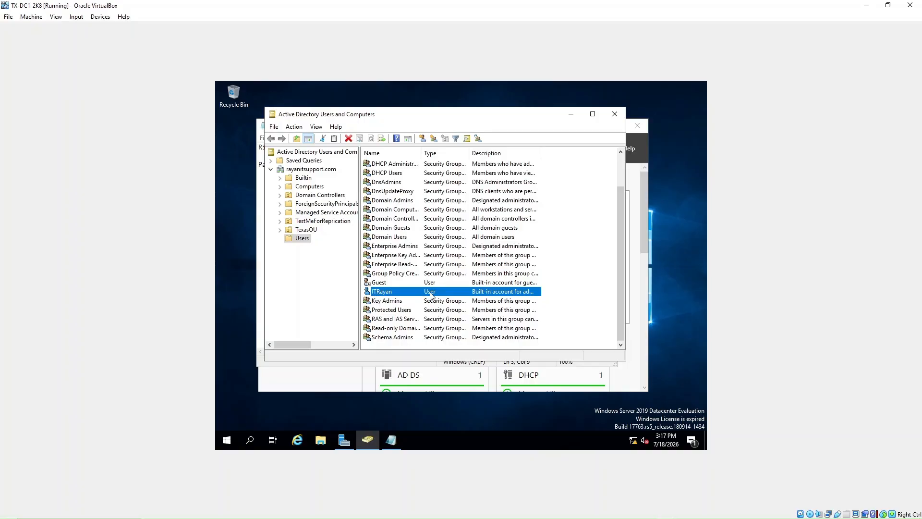
{"action": "right_click", "coordinate": [584, 201]}
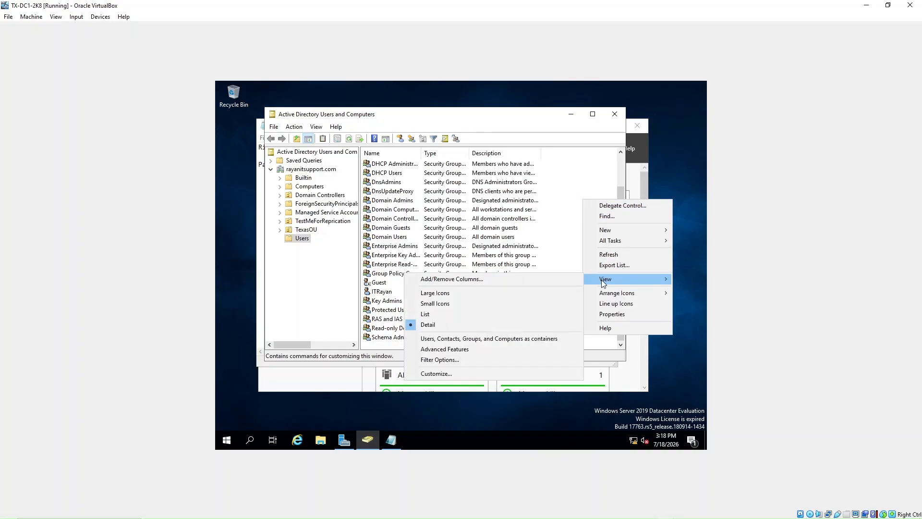
{"action": "mouse_move", "coordinate": [603, 233]}
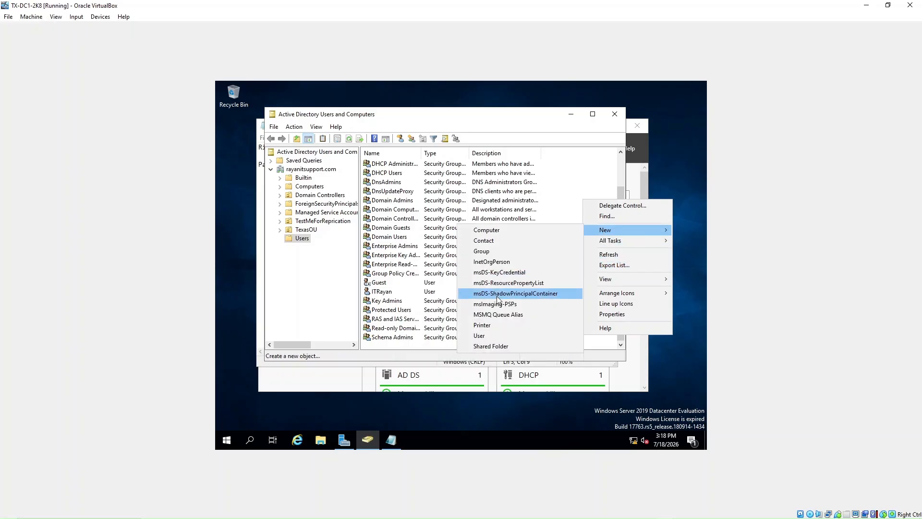
{"action": "right_click", "coordinate": [296, 240]}
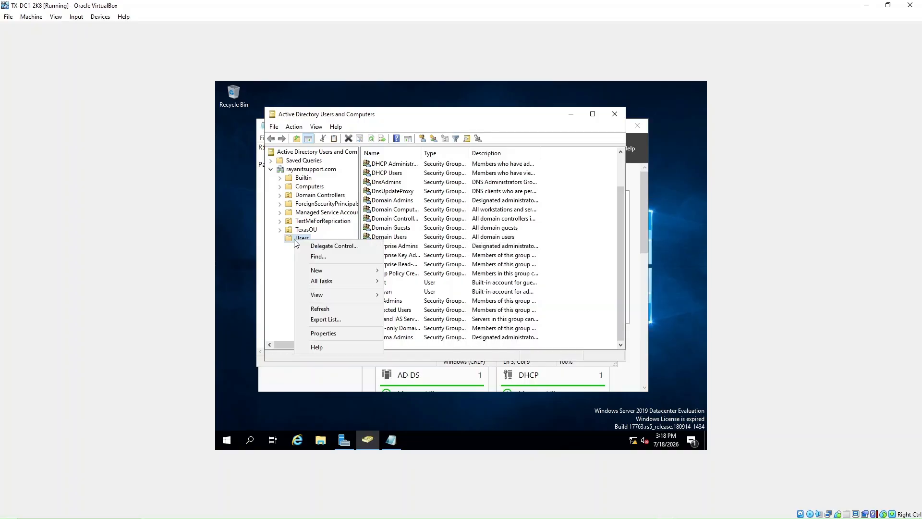
{"action": "mouse_move", "coordinate": [322, 273]}
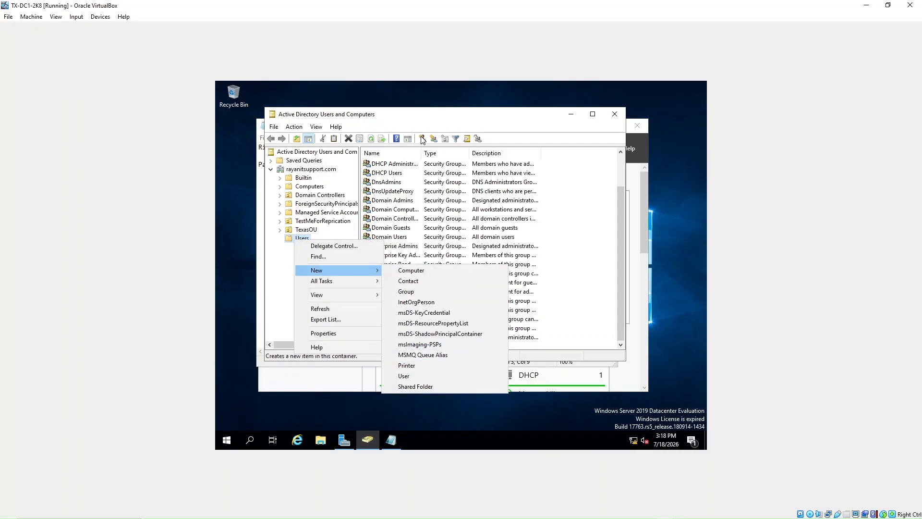
{"action": "left_click", "coordinate": [430, 121]}
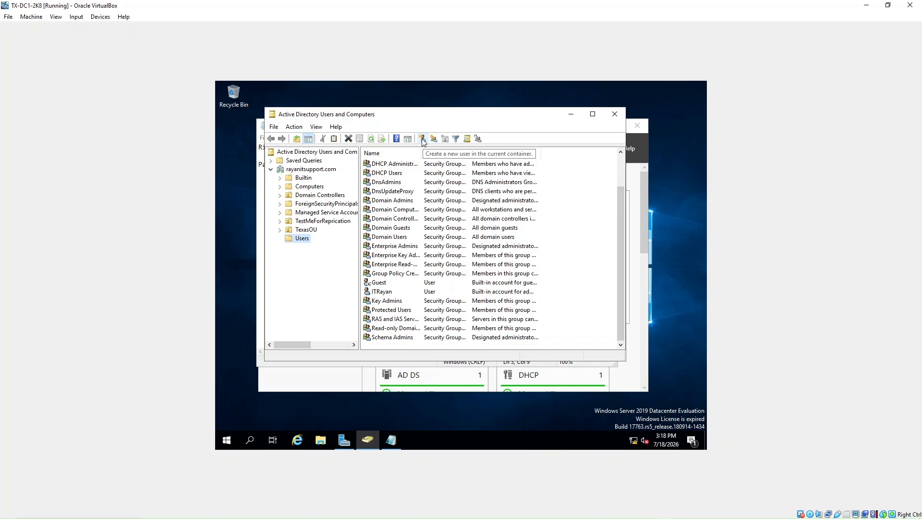
{"action": "right_click", "coordinate": [577, 205]}
Step: Choose New > User and arrange the new-user form and Notepad side by side
{"action": "mouse_move", "coordinate": [583, 236]}
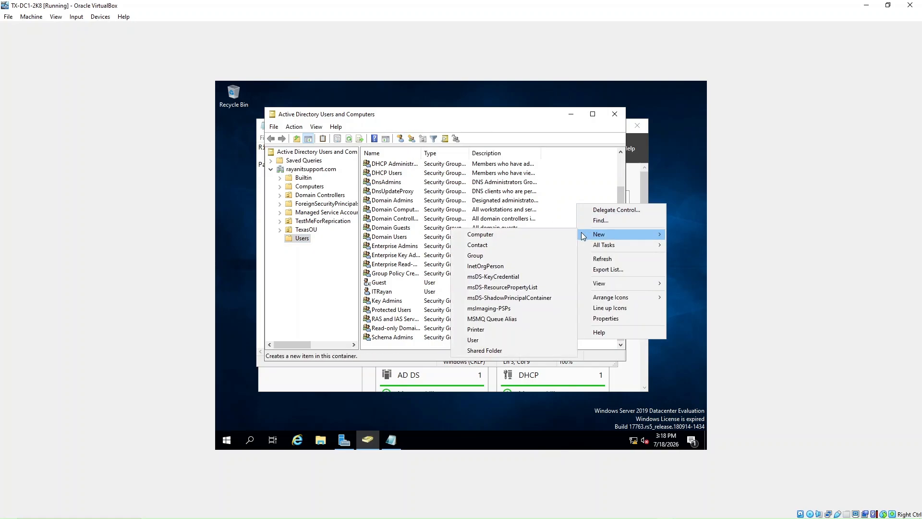
{"action": "left_click", "coordinate": [489, 339]}
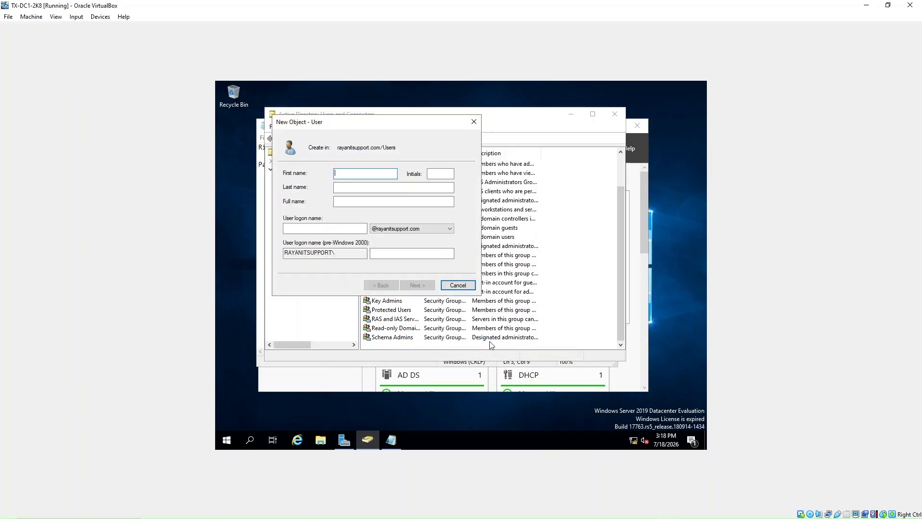
{"action": "left_click_drag", "start_coordinate": [339, 124], "coordinate": [484, 142]}
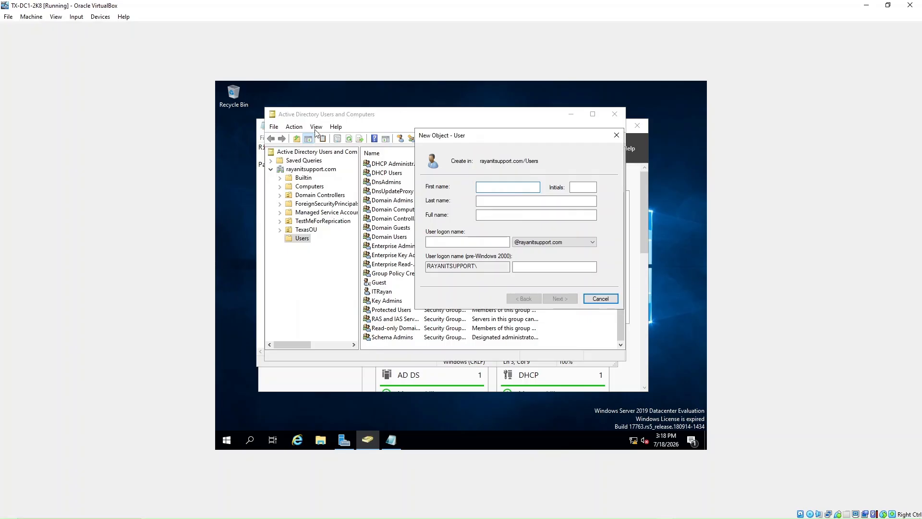
{"action": "left_click", "coordinate": [262, 128]}
{"action": "left_click_drag", "start_coordinate": [334, 130], "coordinate": [302, 128]}
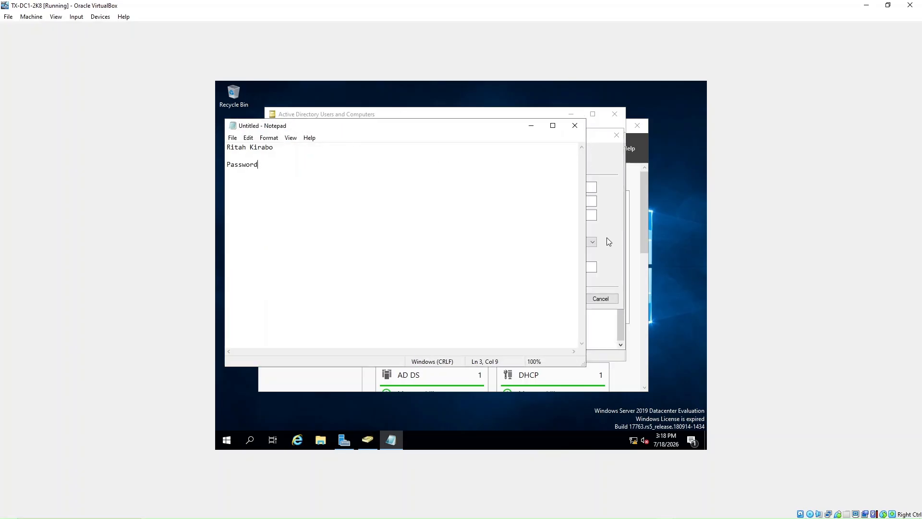
{"action": "left_click", "coordinate": [606, 237]}
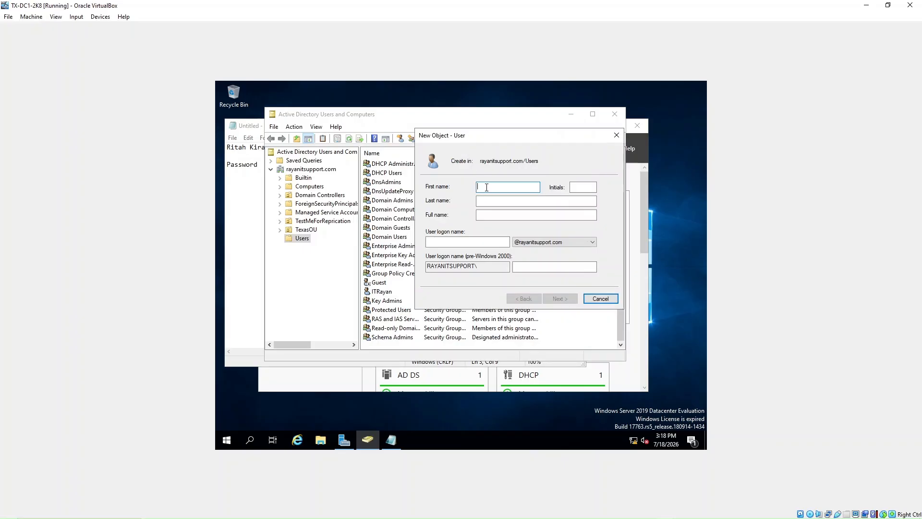
Step: Enter the user's first name, last name and logon name, then continue to the password page
{"action": "key", "text": "Tab"}
{"action": "key", "text": "Tab"}
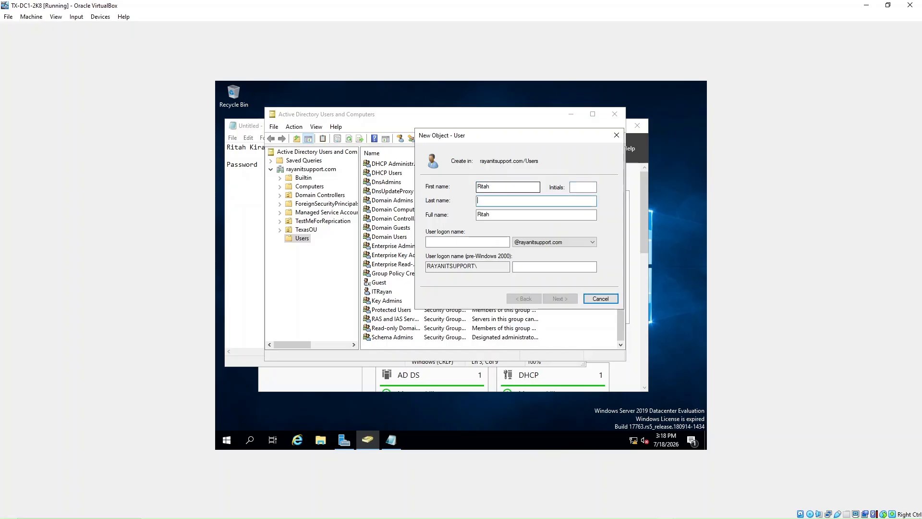
{"action": "left_click", "coordinate": [509, 218]}
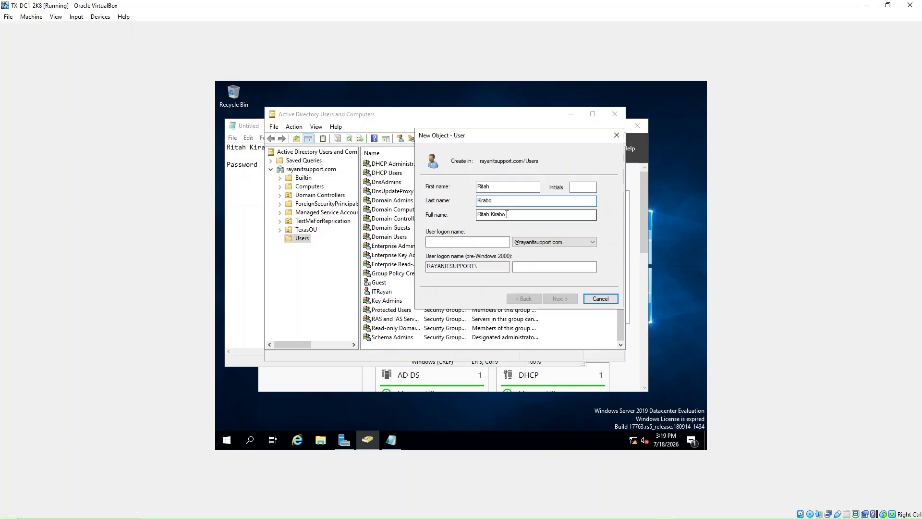
{"action": "left_click", "coordinate": [471, 241]}
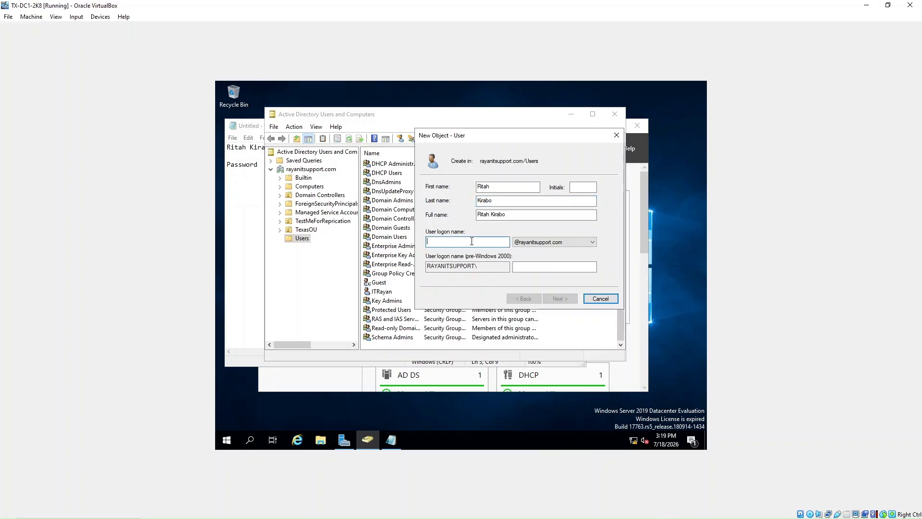
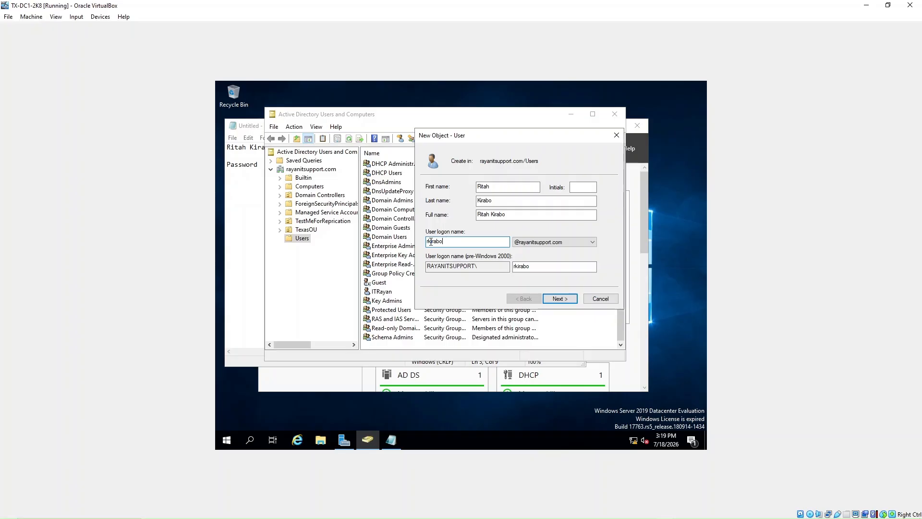
{"action": "left_click", "coordinate": [560, 300]}
Step: Toggle the password options so only 'User must change password at next logon' stays checked
{"action": "left_click_drag", "start_coordinate": [493, 140], "coordinate": [479, 142]}
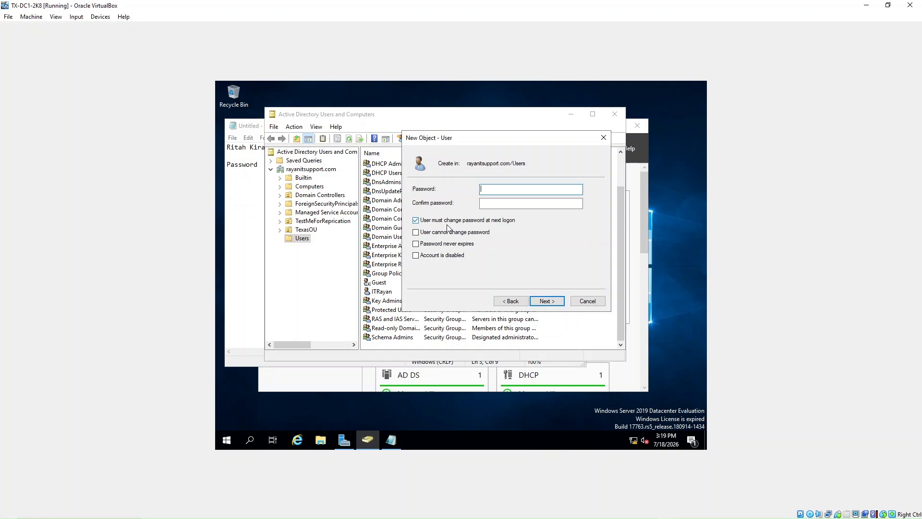
{"action": "left_click", "coordinate": [416, 232]}
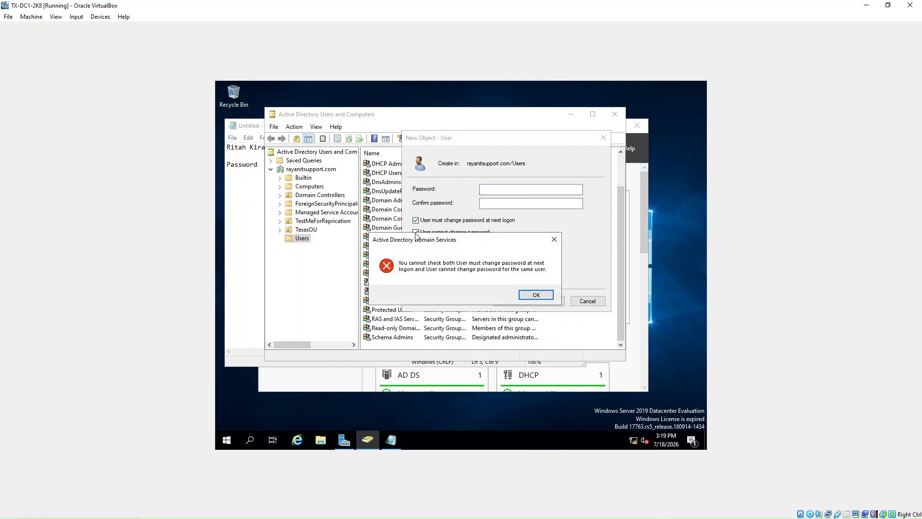
{"action": "left_click", "coordinate": [541, 294]}
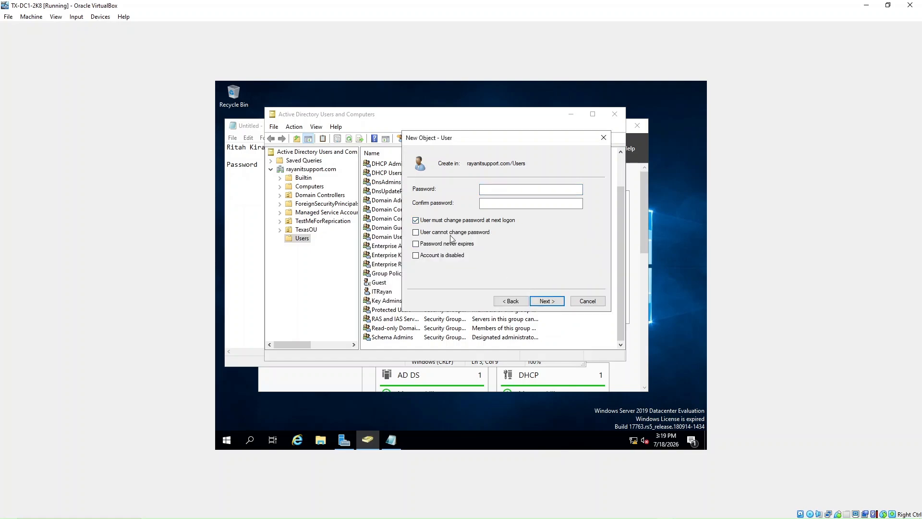
{"action": "left_click", "coordinate": [416, 220]}
{"action": "left_click", "coordinate": [416, 232]}
{"action": "left_click", "coordinate": [416, 232]}
{"action": "left_click", "coordinate": [416, 220]}
Step: Type and confirm the account password, then continue to the summary page
{"action": "left_click", "coordinate": [495, 190]}
{"action": "left_click", "coordinate": [494, 189]}
{"action": "type", "text": "Password"}
{"action": "key", "text": "Tab"}
{"action": "type", "text": "Passwor"}
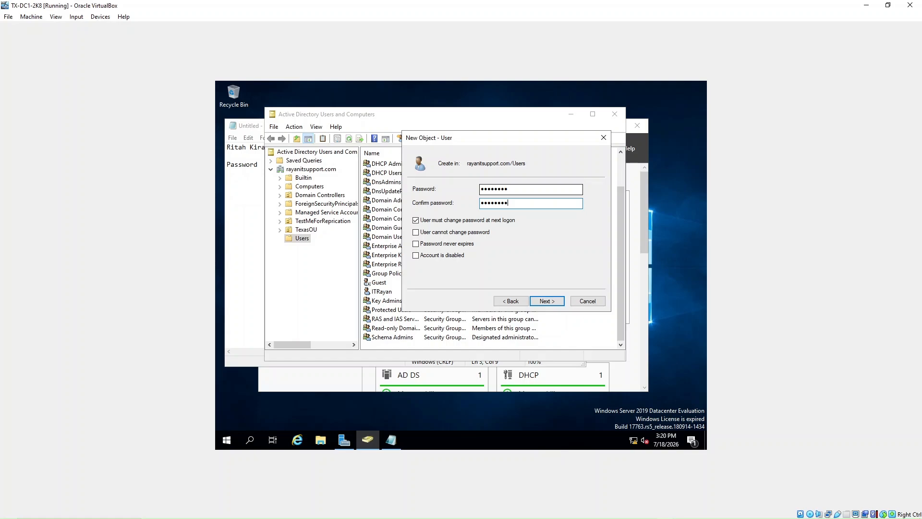
{"action": "type", "text": "d"}
{"action": "left_click", "coordinate": [552, 301]}
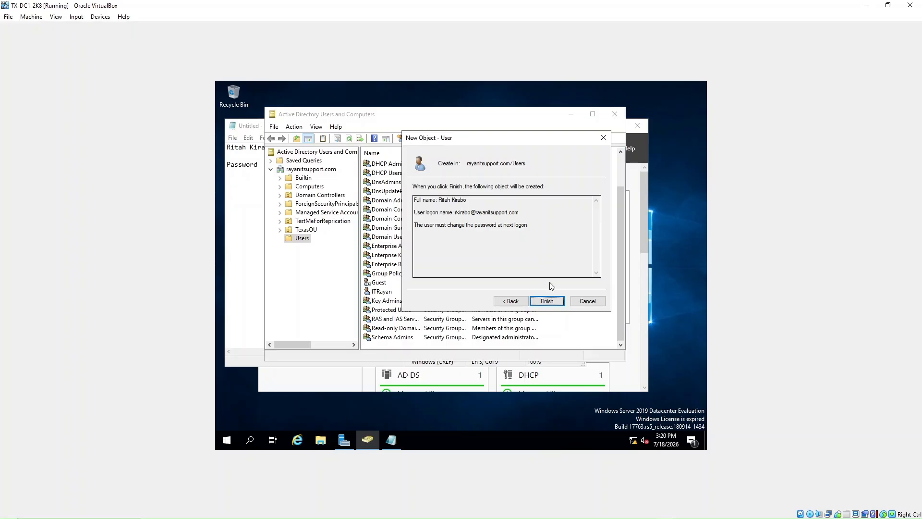
Step: Attempt to finish, dismiss the password-policy error, and return to the password page
{"action": "left_click", "coordinate": [553, 303]}
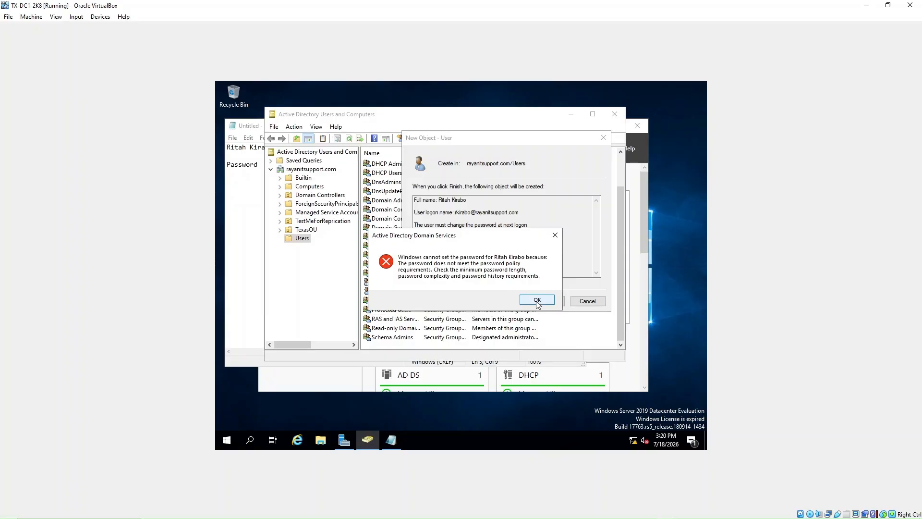
{"action": "left_click", "coordinate": [537, 302]}
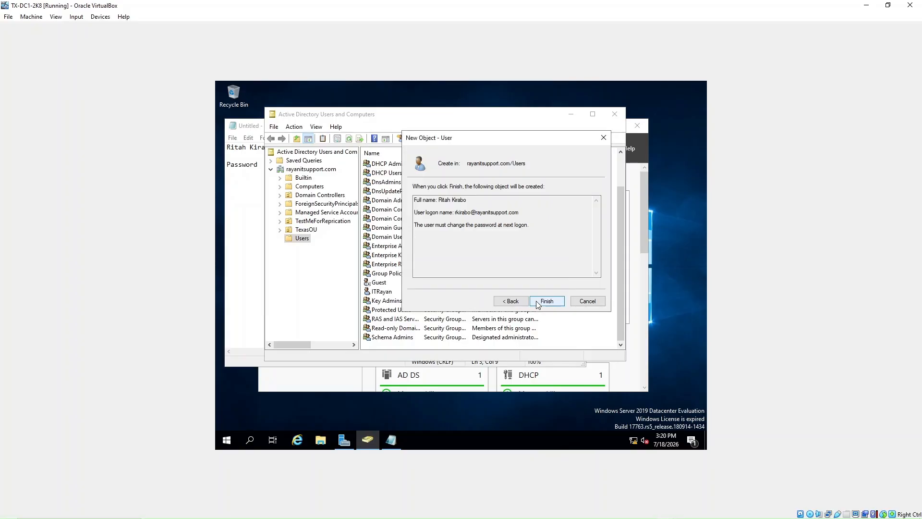
{"action": "left_click", "coordinate": [519, 303]}
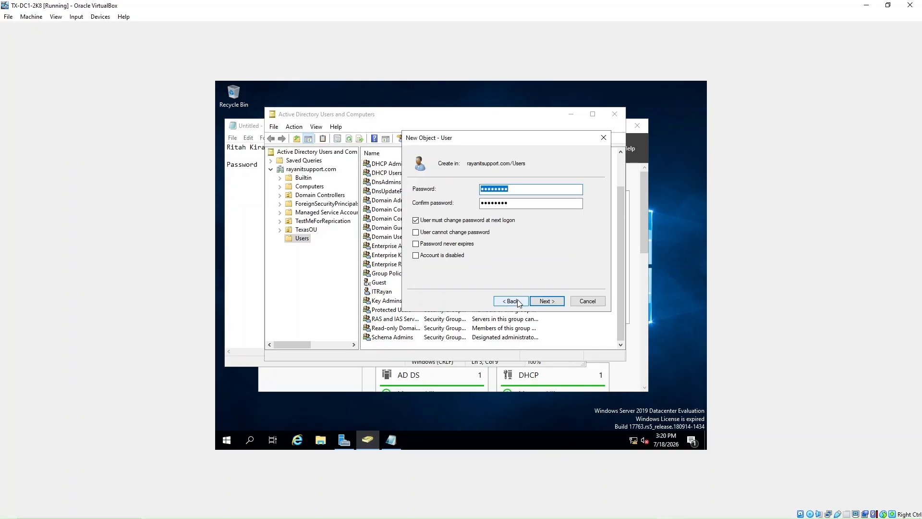
Step: Lengthen the password in Notepad and both password fields, then finish creating the user
{"action": "left_click", "coordinate": [258, 167]}
{"action": "type", "text": "12"}
{"action": "left_click", "coordinate": [602, 205]}
{"action": "left_click", "coordinate": [514, 190]}
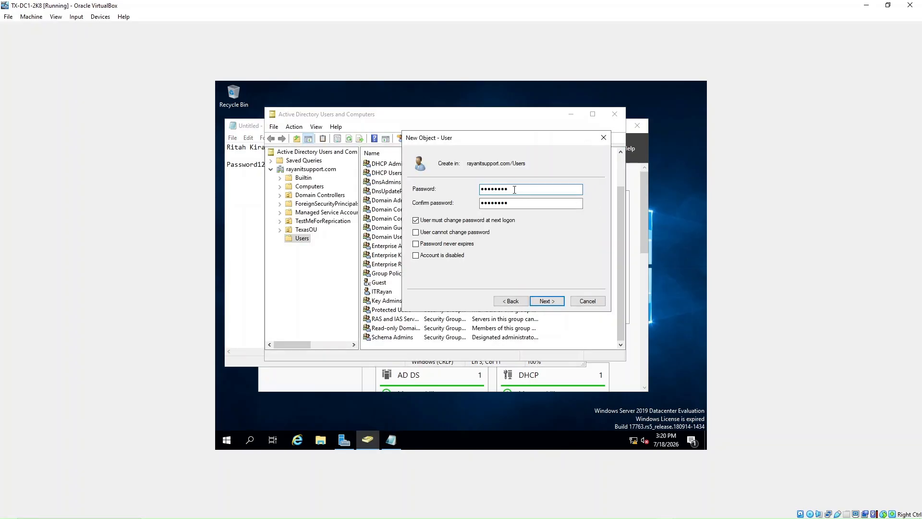
{"action": "type", "text": "12"}
{"action": "key", "text": "Tab"}
{"action": "left_click", "coordinate": [516, 203]}
{"action": "type", "text": "12"}
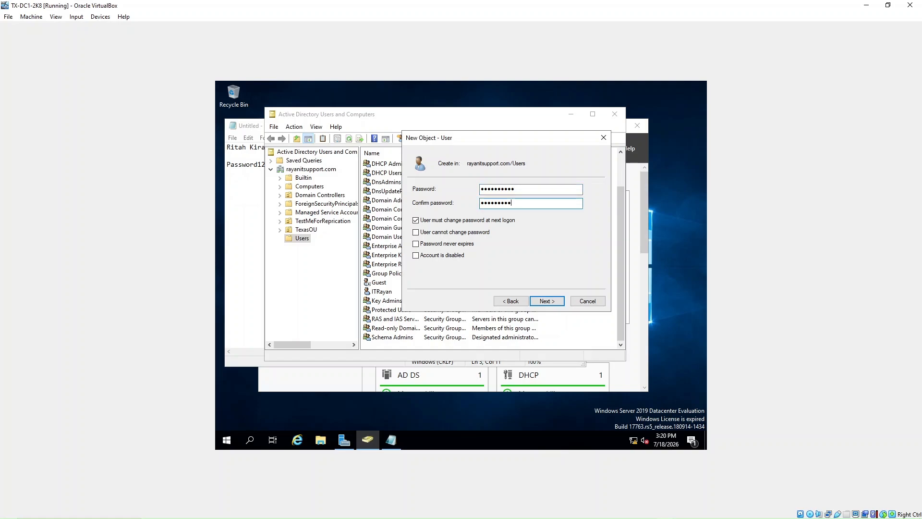
{"action": "left_click", "coordinate": [547, 303]}
{"action": "left_click", "coordinate": [547, 301]}
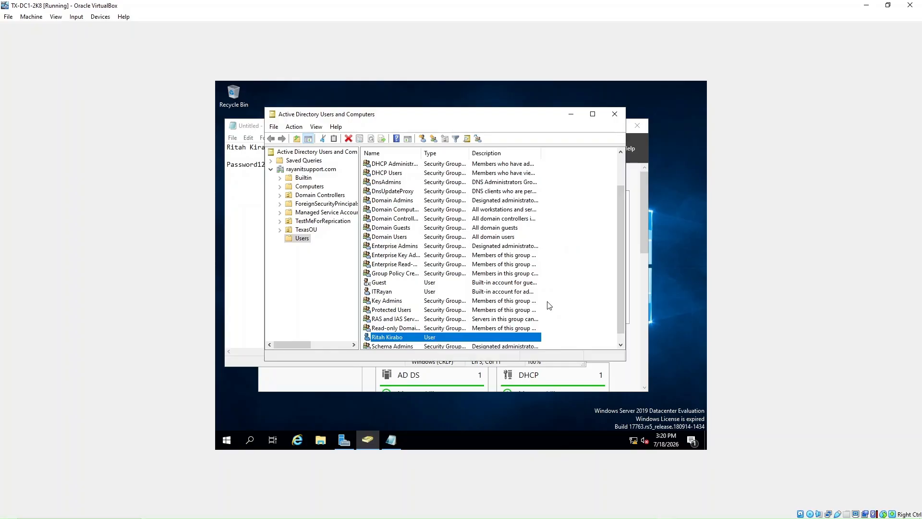
{"action": "scroll", "coordinate": [470, 288], "scroll_direction": "down", "scroll_amount": 1}
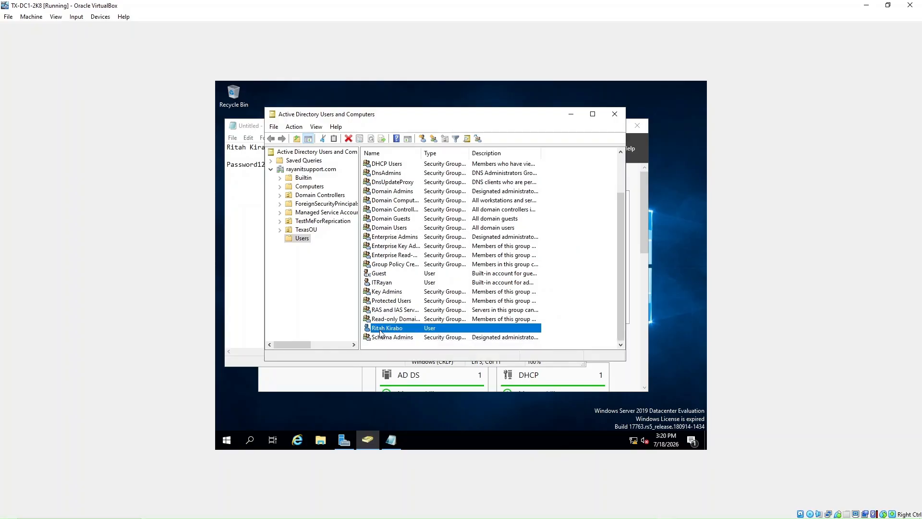